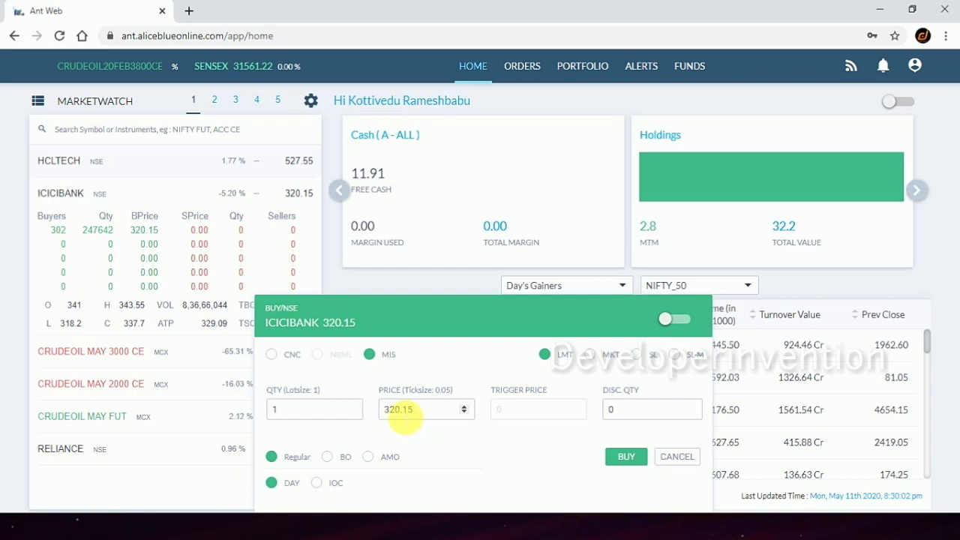
# Set the ICICIBANK buy order's limit price to 319.00, place the order and decline the offer to save a password
pyautogui.click(398, 411)
pyautogui.hotkey('shift', 'Left')
pyautogui.write('19')
pyautogui.press('Right')
pyautogui.hotkey('shift', 'End')
pyautogui.write('00')
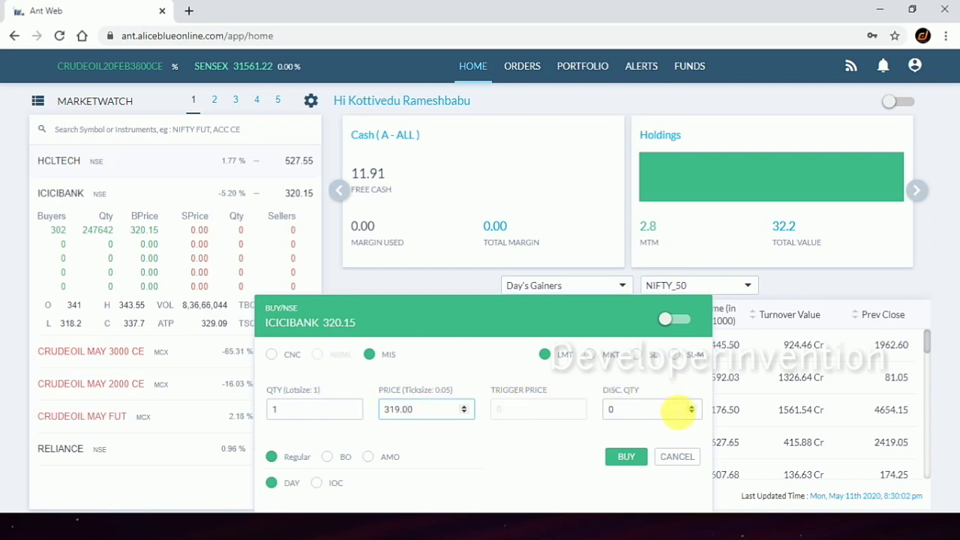
pyautogui.click(635, 463)
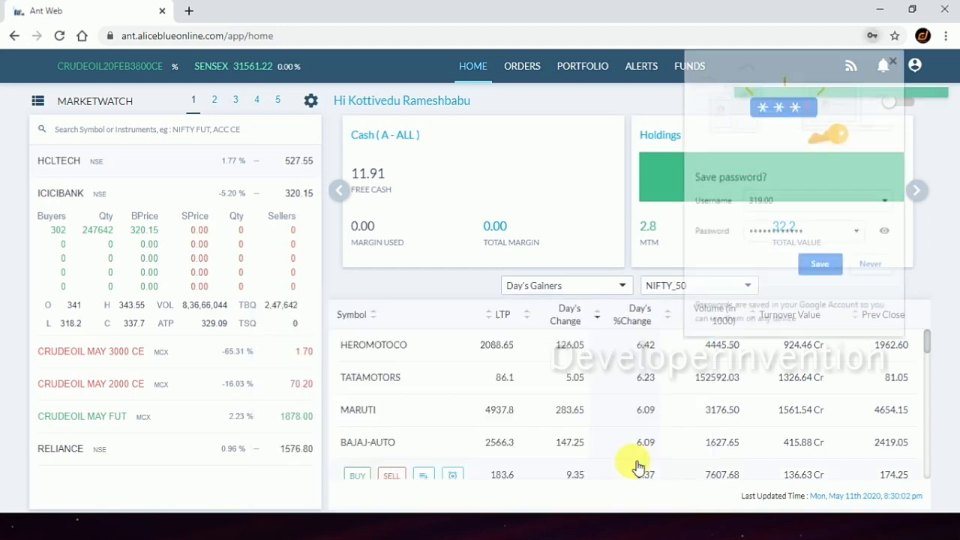
pyautogui.click(873, 266)
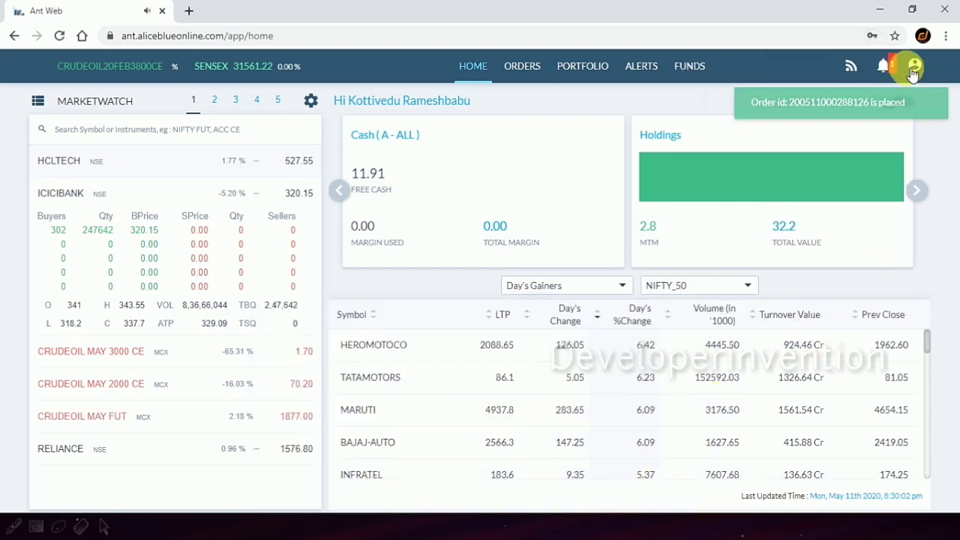
# Open the sell order form for ICICIBANK to view its options and close it without selling
pyautogui.moveTo(200, 238)
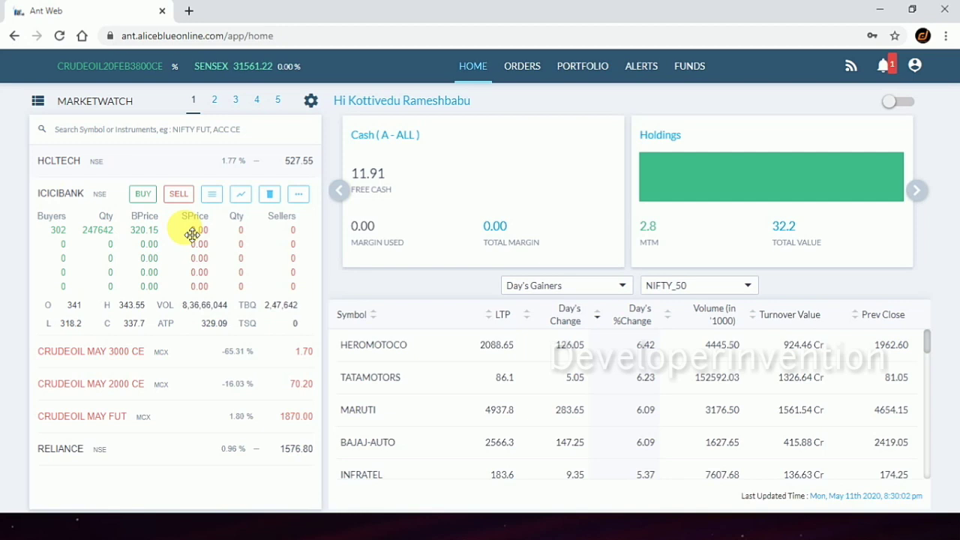
pyautogui.click(181, 193)
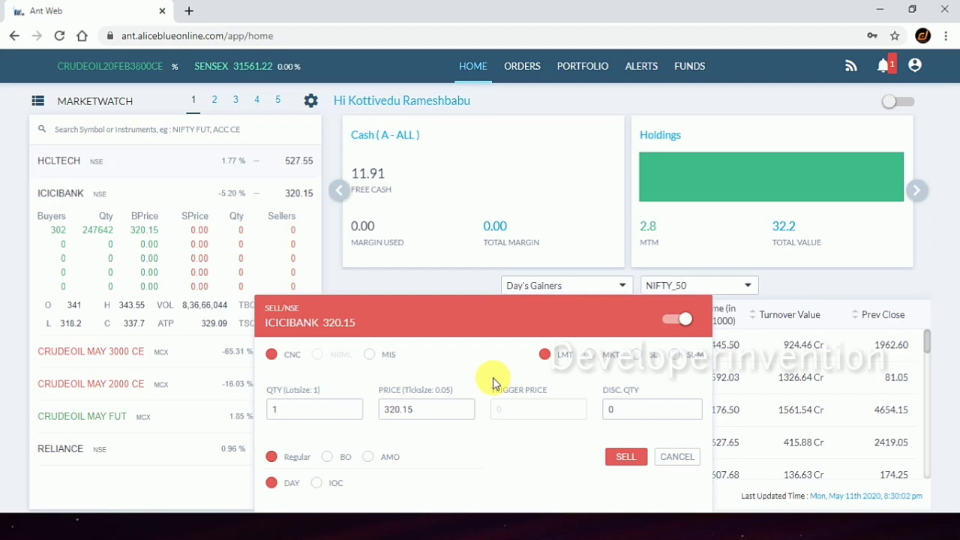
pyautogui.click(677, 456)
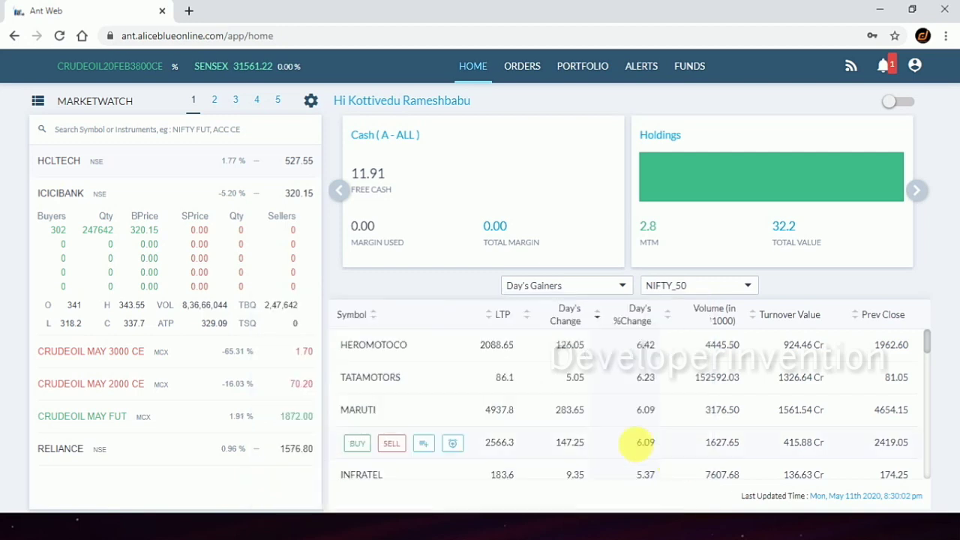
# Open a buy order for ICICIBANK with the MIS product, trying the market type and settling on stop loss (SL)
pyautogui.click(154, 199)
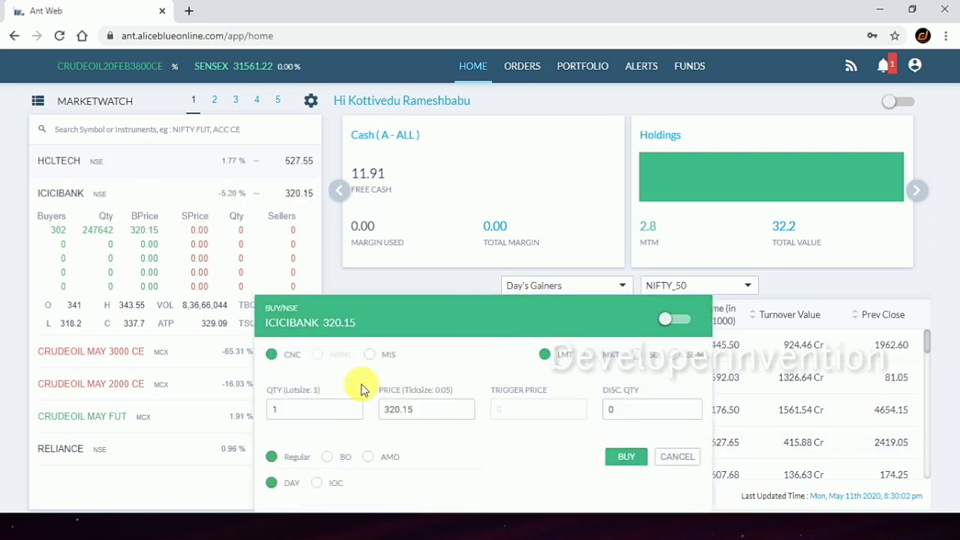
pyautogui.click(374, 357)
pyautogui.click(591, 356)
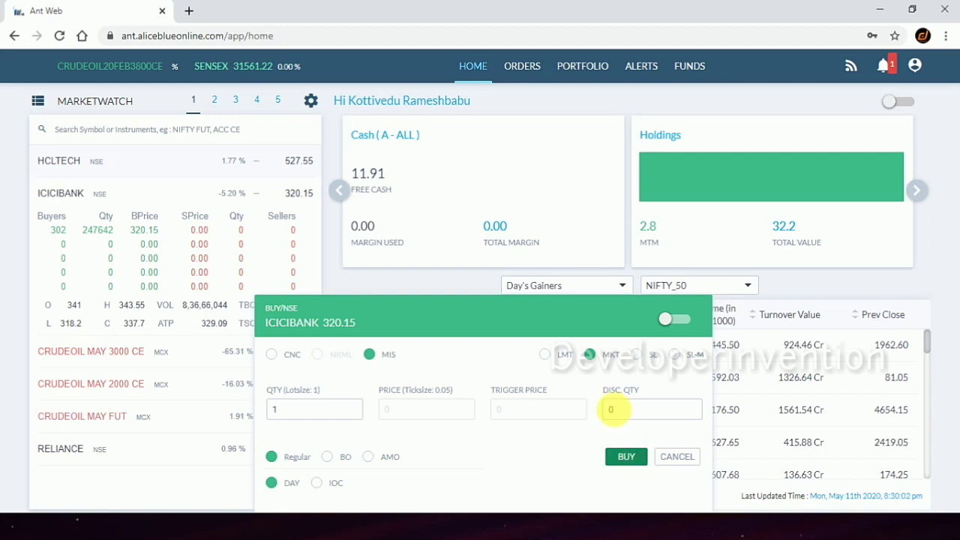
pyautogui.click(652, 360)
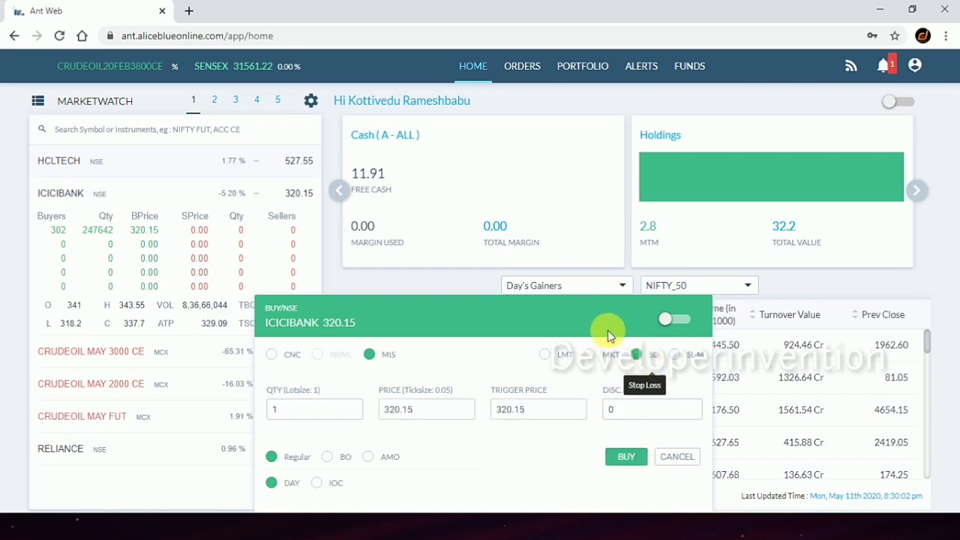
# Set the price of the ICICIBANK stop-loss buy order to 319.0
pyautogui.click(431, 413)
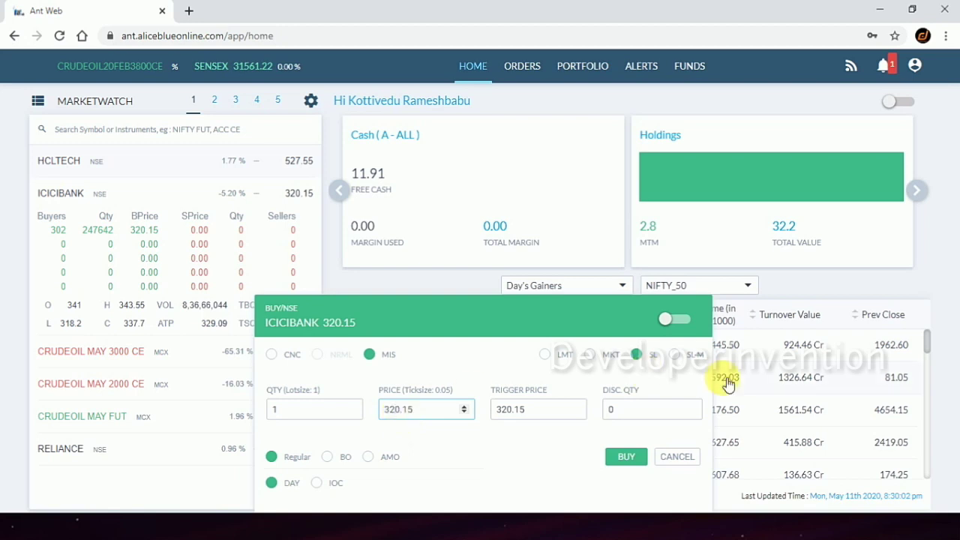
pyautogui.hotkey('shift', 'Left')
pyautogui.write('1')
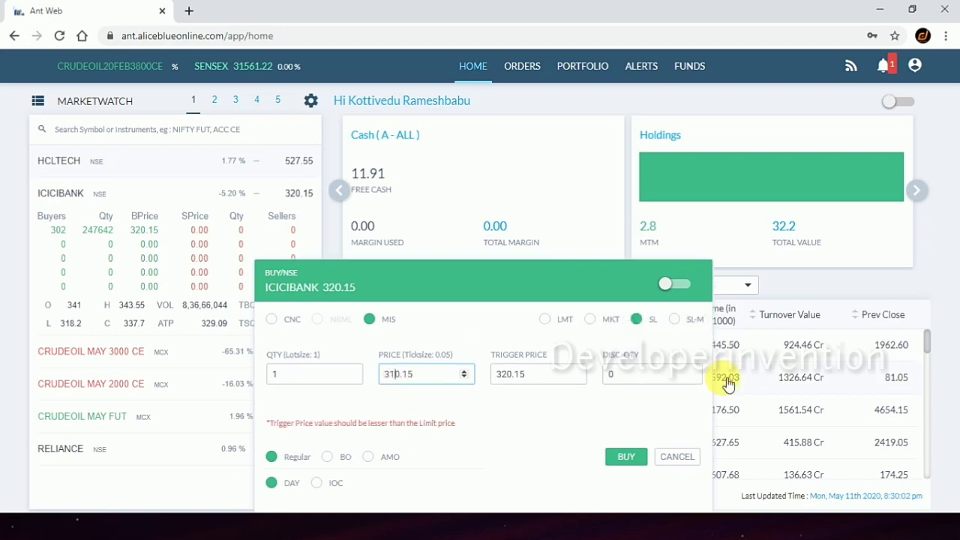
pyautogui.hotkey('shift', 'Left')
pyautogui.hotkey('shift', 'Left')
pyautogui.write('19')
pyautogui.hotkey('shift', 'Right')
pyautogui.hotkey('shift', 'Right')
pyautogui.write('0')
pyautogui.press('Tab')
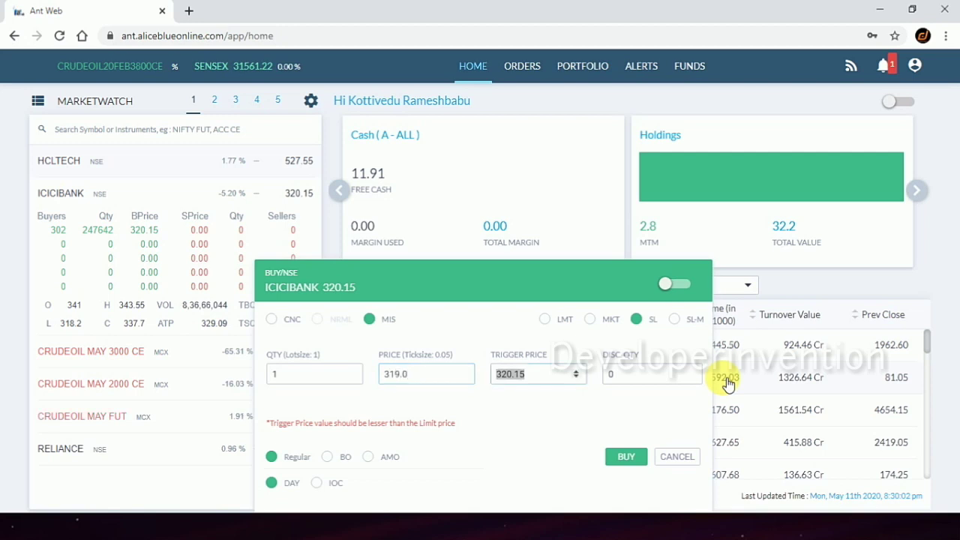
# Set the stop-loss order's trigger price to 315.0 and discard the order without buying
pyautogui.write('315.0')
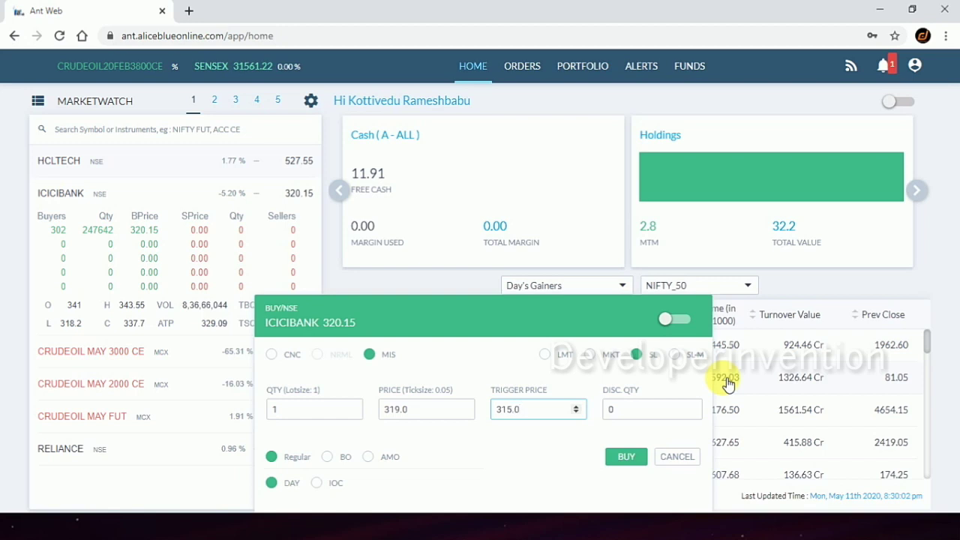
pyautogui.click(418, 414)
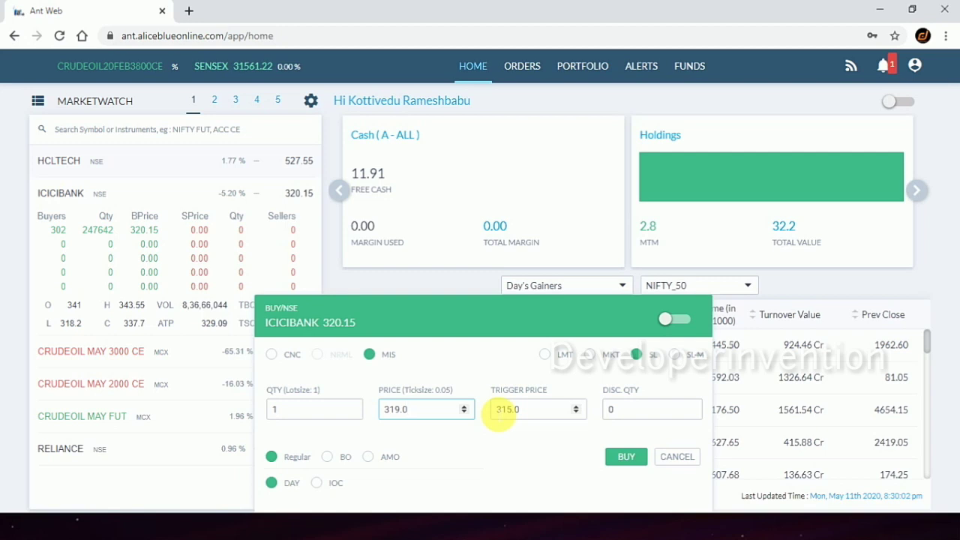
pyautogui.click(534, 409)
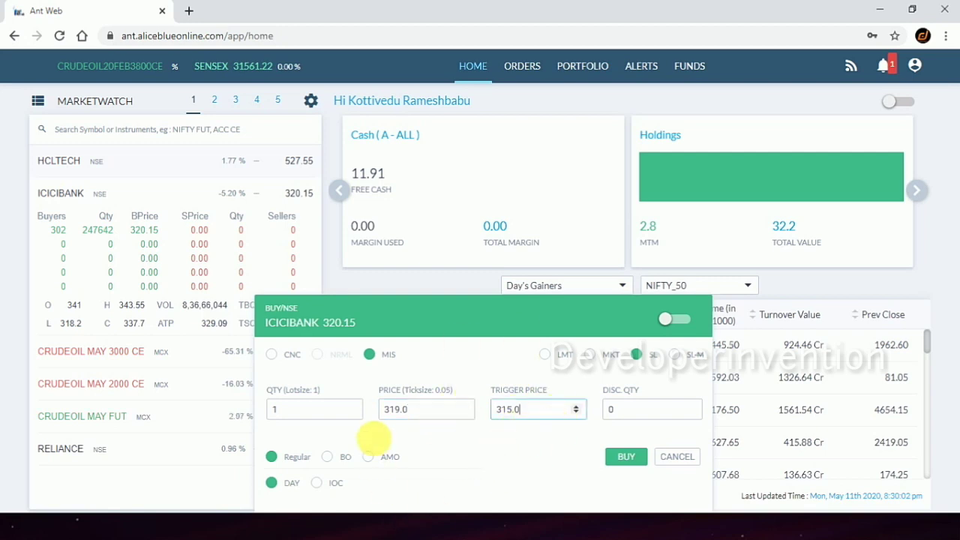
pyautogui.press('Escape')
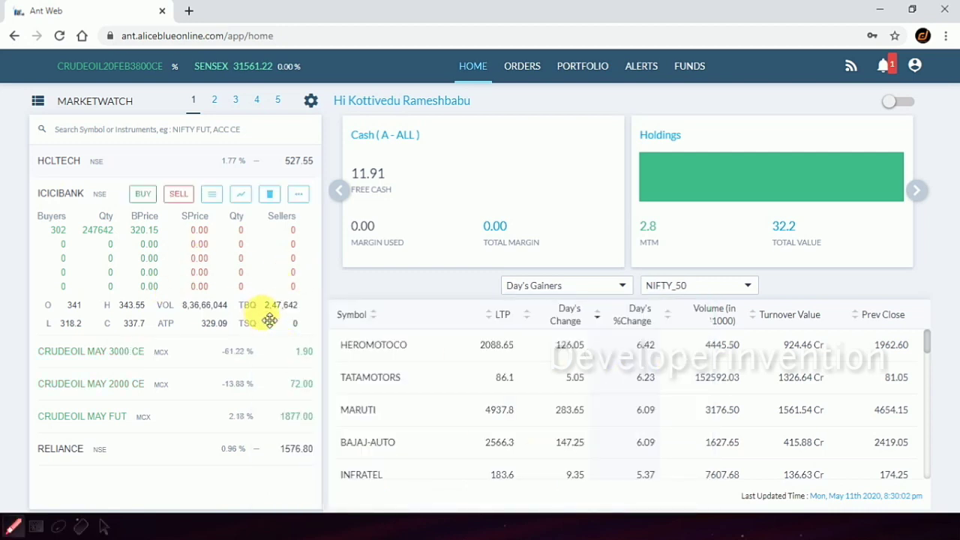
# Compare the price fields of the SL and SL-M order types in a new ICICIBANK buy order and cancel it
pyautogui.click(142, 192)
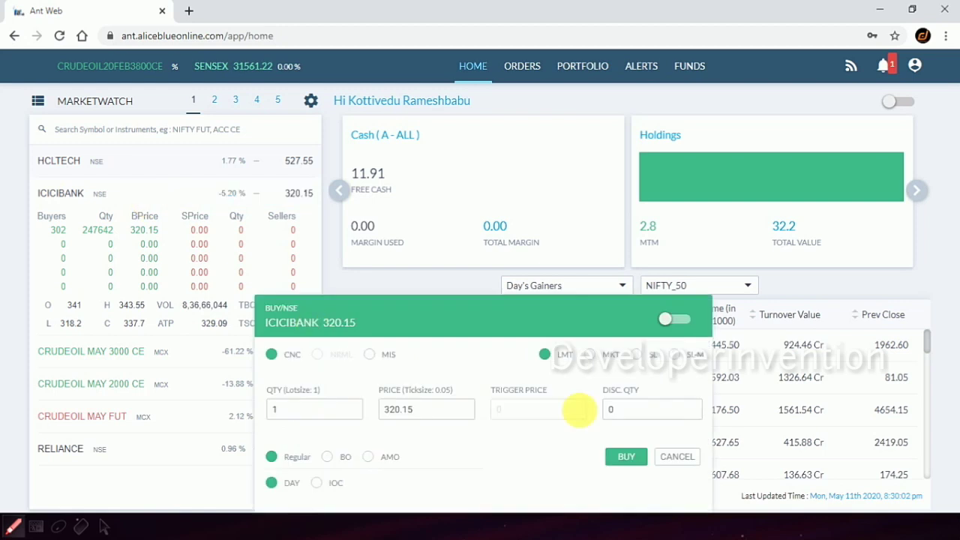
pyautogui.click(637, 359)
pyautogui.moveTo(549, 409); pyautogui.dragTo(461, 412)
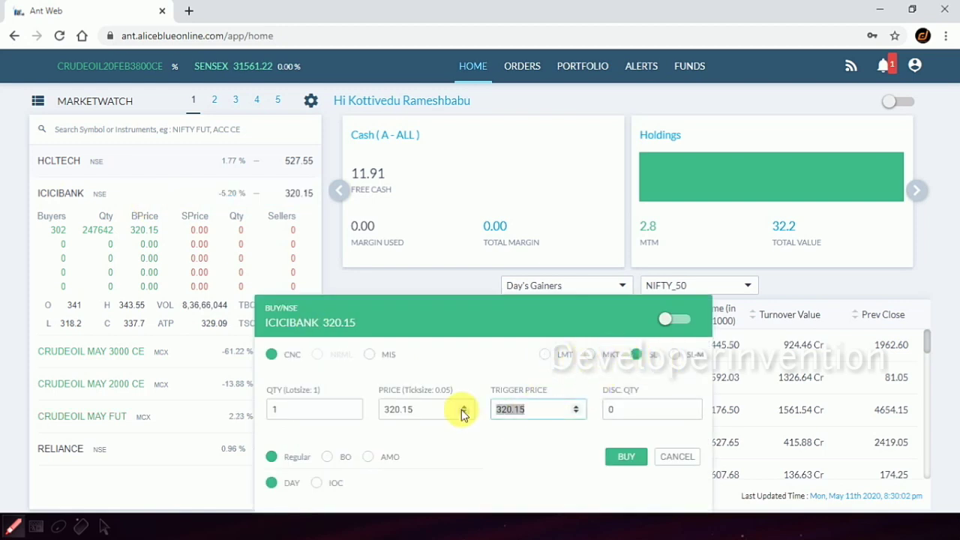
pyautogui.click(681, 362)
pyautogui.click(681, 362)
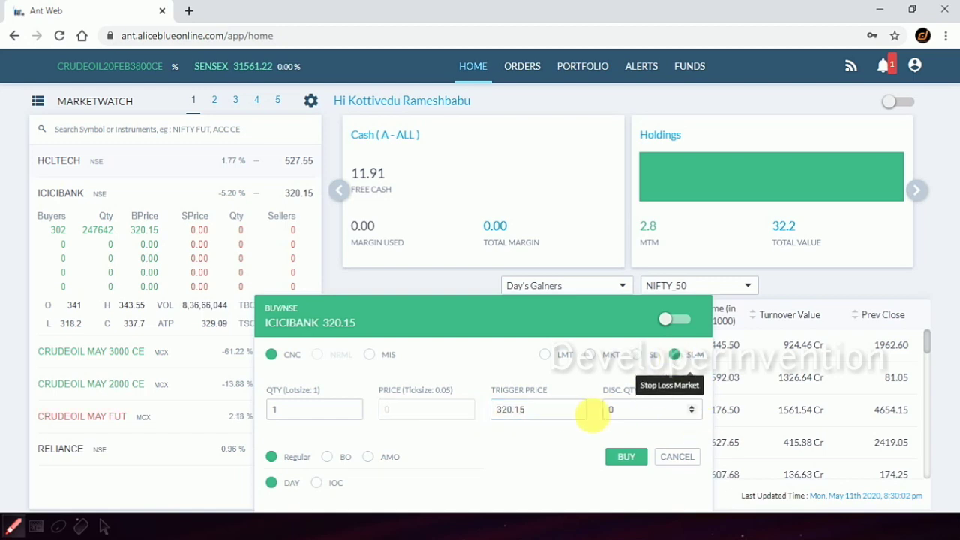
pyautogui.moveTo(562, 412); pyautogui.dragTo(504, 415)
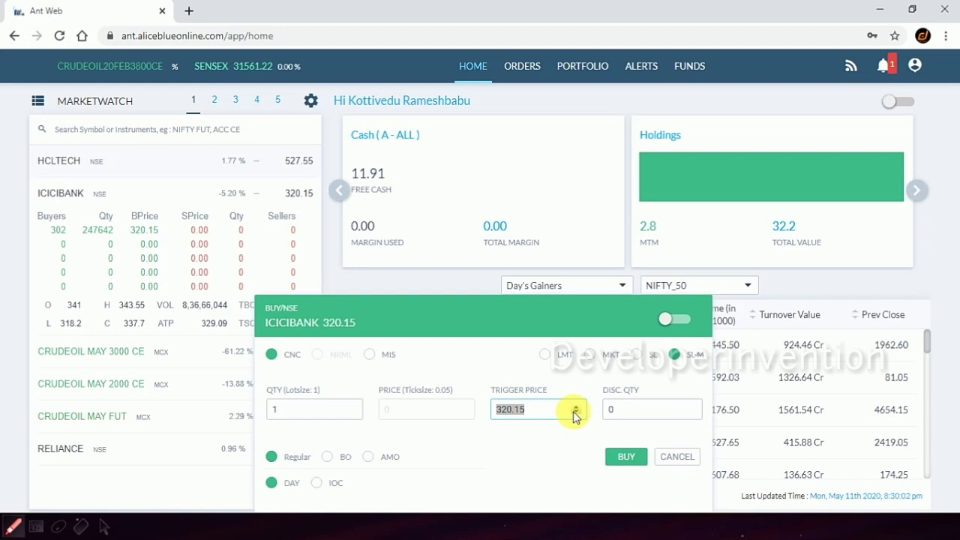
pyautogui.click(685, 458)
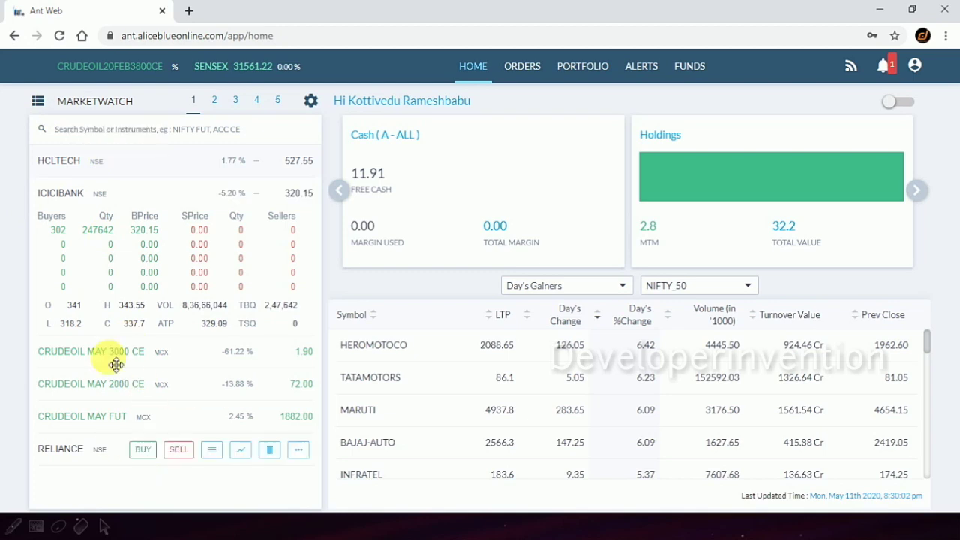
# Open an ICICIBANK buy order as a bracket order (BO) with a target of 1 and a stoploss of 2
pyautogui.click(143, 194)
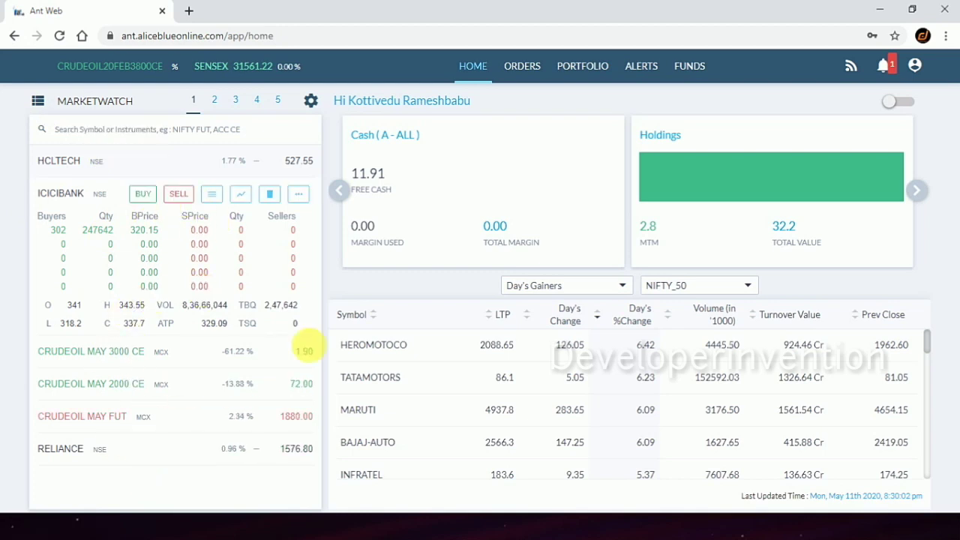
pyautogui.click(328, 458)
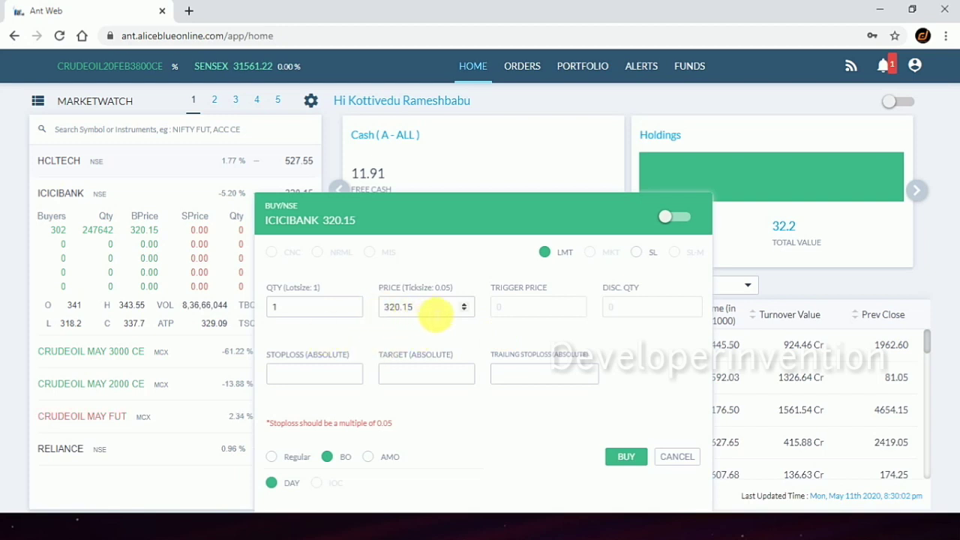
pyautogui.click(321, 375)
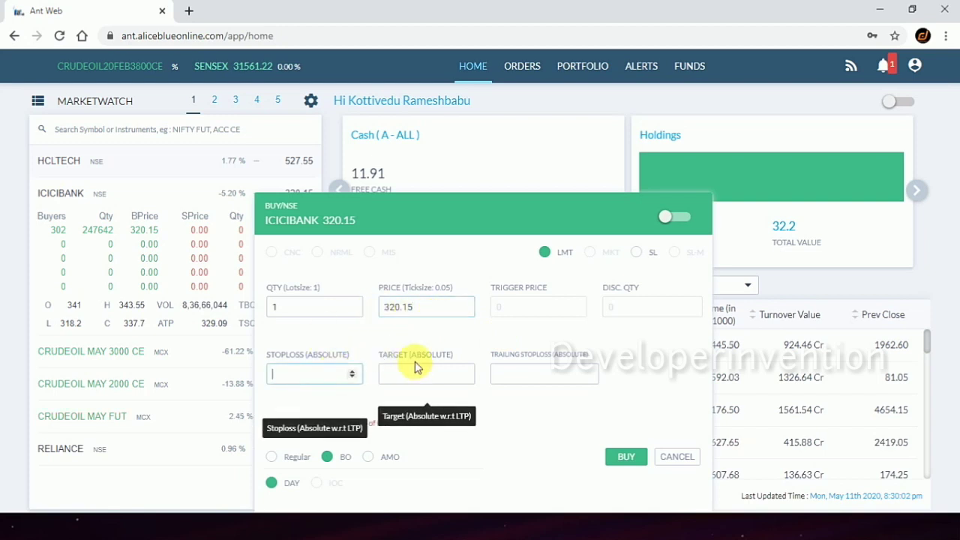
pyautogui.click(417, 381)
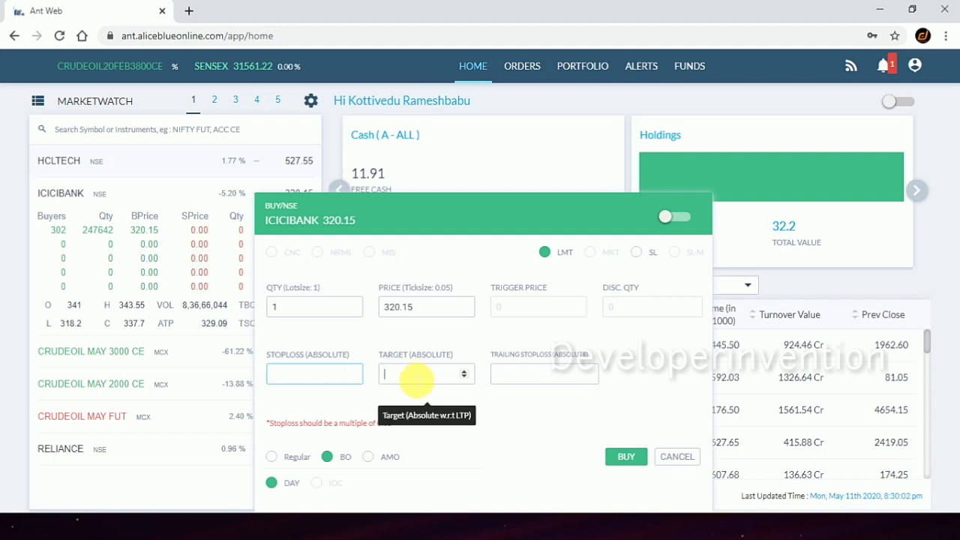
pyautogui.write('1')
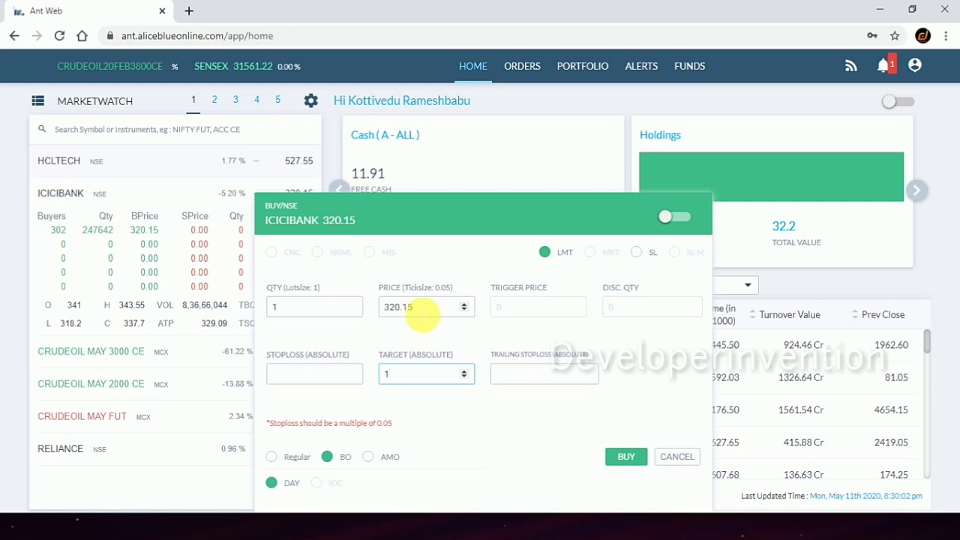
pyautogui.click(342, 375)
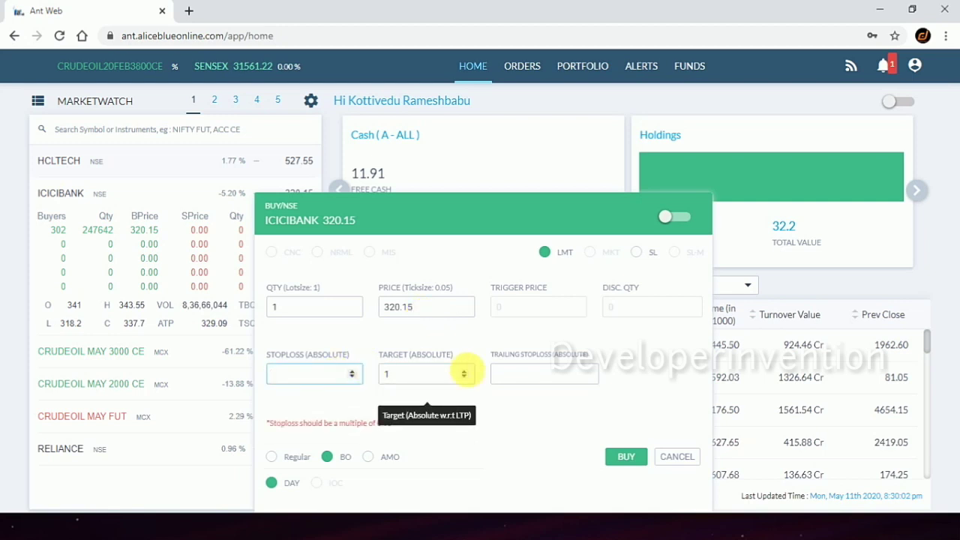
pyautogui.write('2')
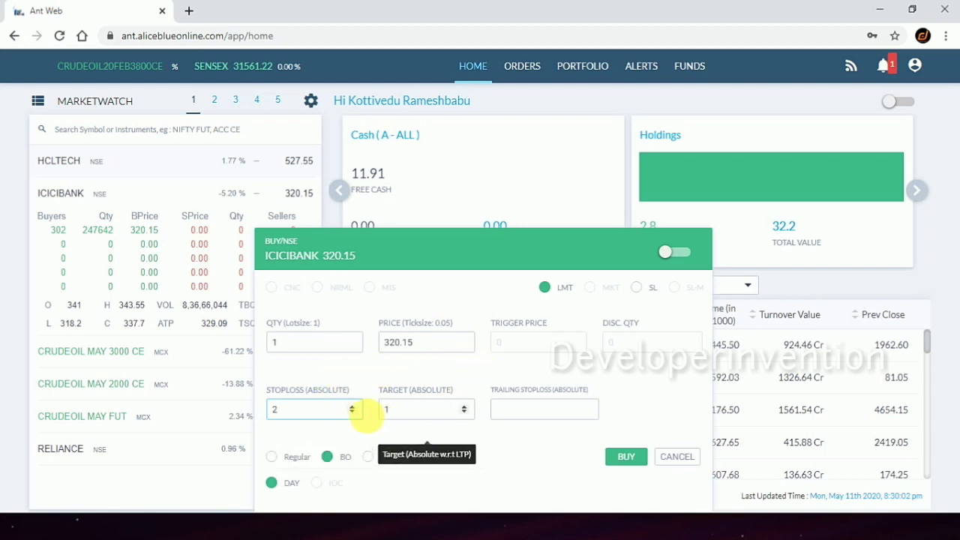
# Review the bracket order's stoploss and target values and switch the order back to Regular
pyautogui.moveTo(335, 412); pyautogui.dragTo(253, 408)
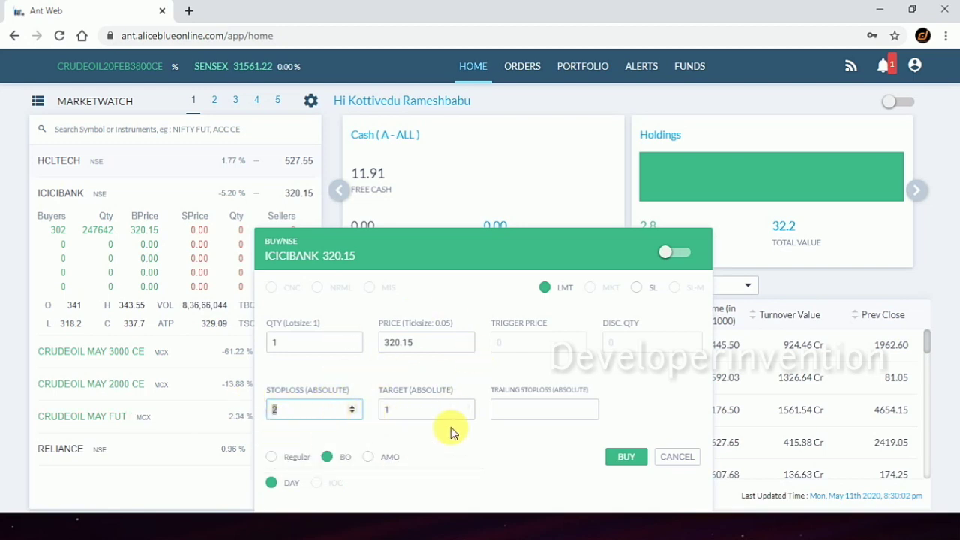
pyautogui.click(418, 411)
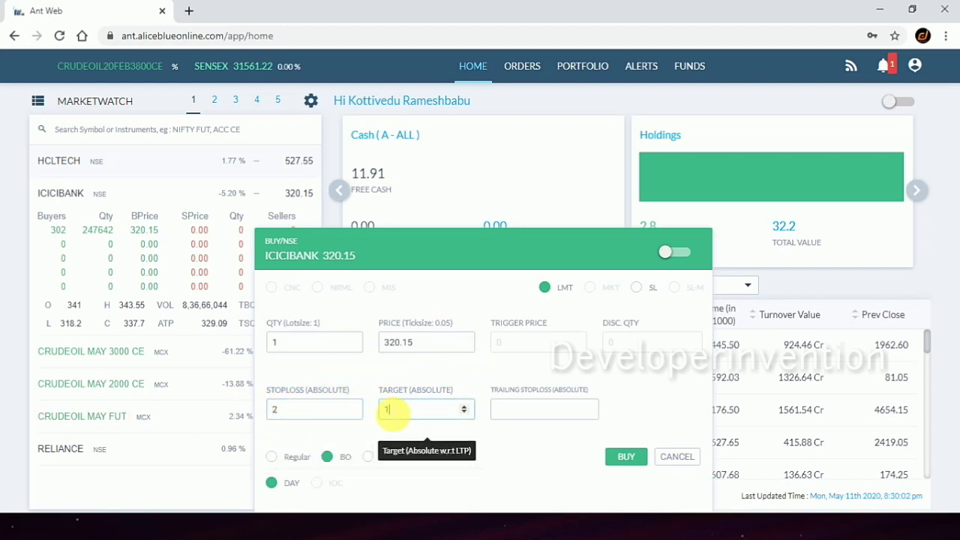
pyautogui.click(312, 460)
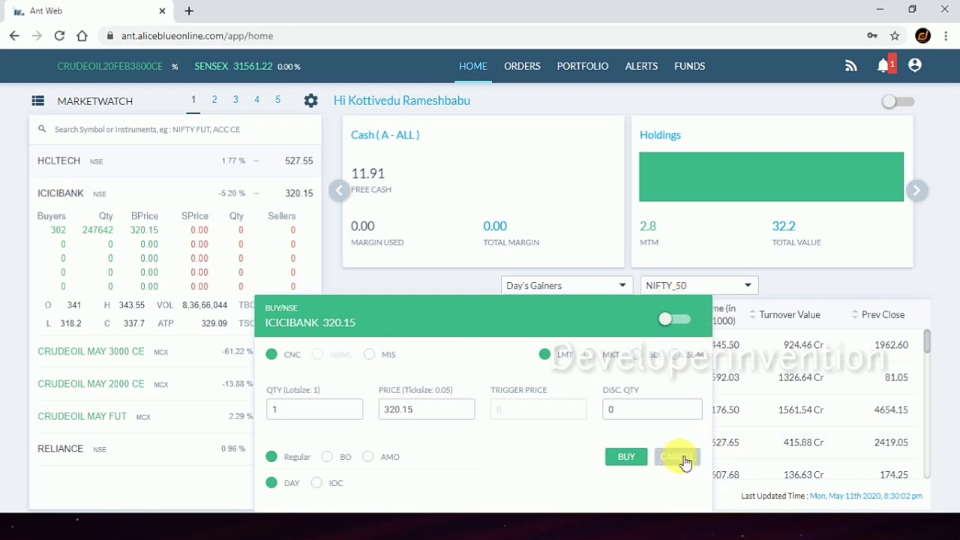
# Make the ICICIBANK buy order an after-market order (AMO) and set its price to 321.15
pyautogui.click(368, 457)
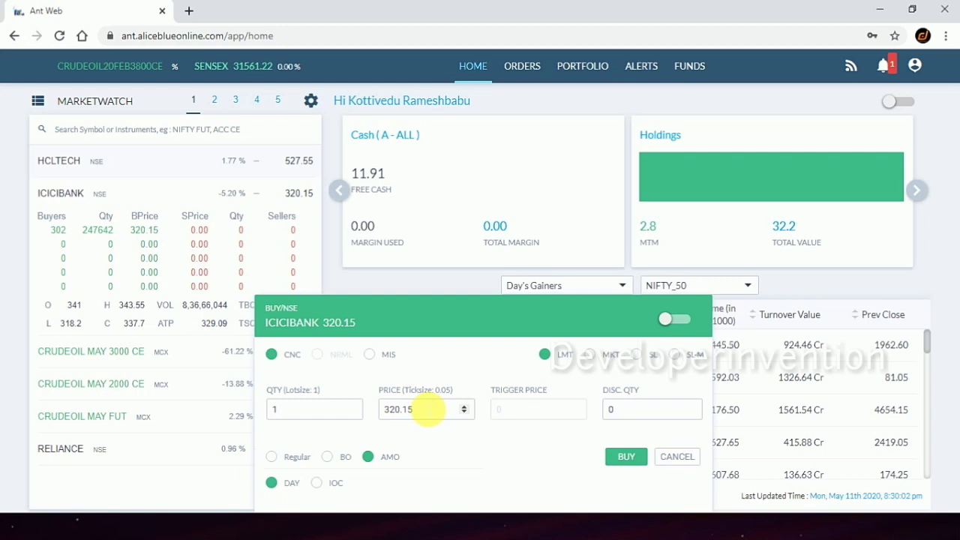
pyautogui.doubleClick(426, 409)
pyautogui.click(398, 411)
pyautogui.press('Delete')
pyautogui.write('1')
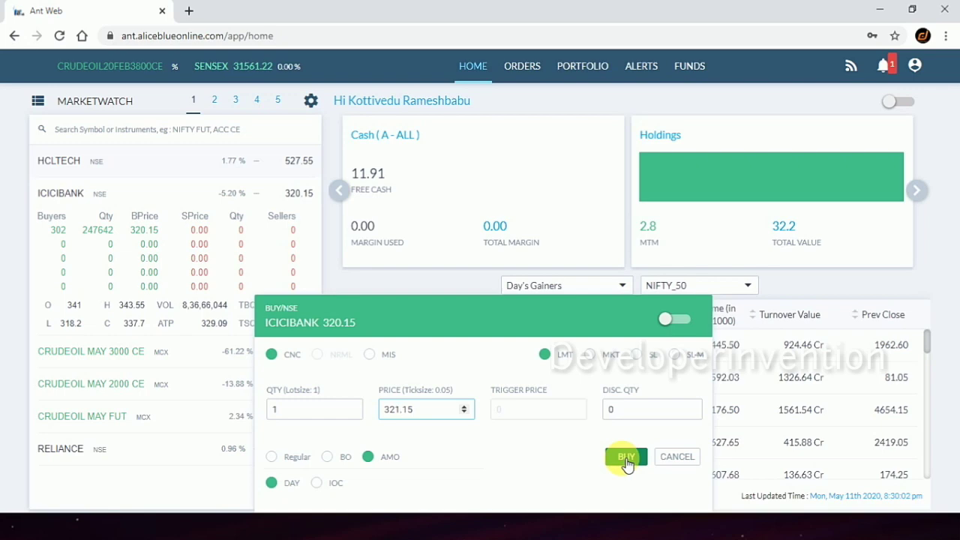
pyautogui.hotkey('alt', 'Tab')
pyautogui.hotkey('alt', 'Tab')
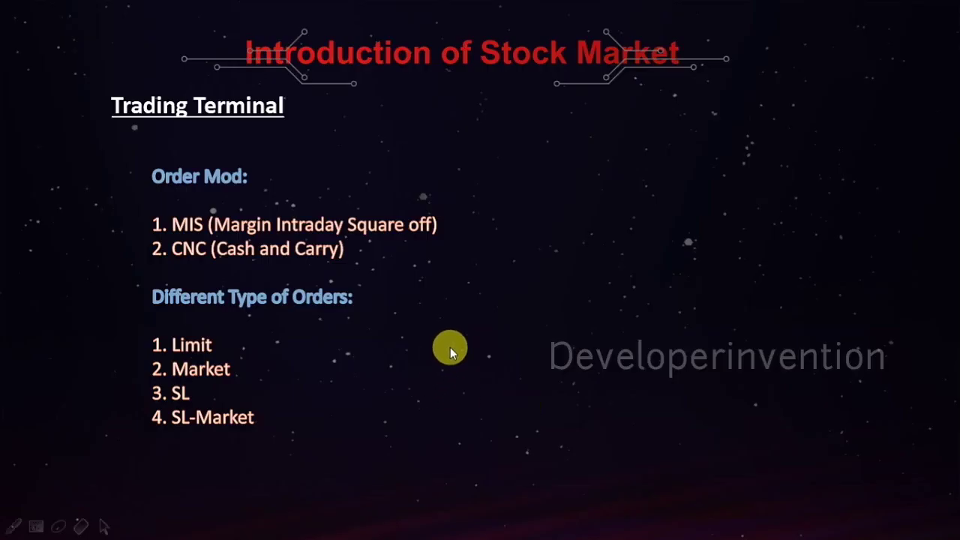
pyautogui.click(451, 347)
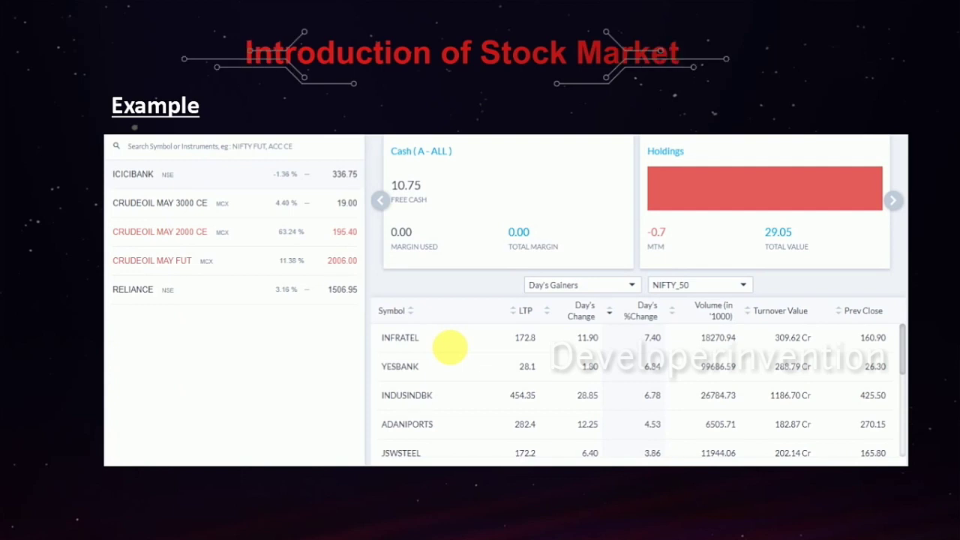
pyautogui.click(450, 347)
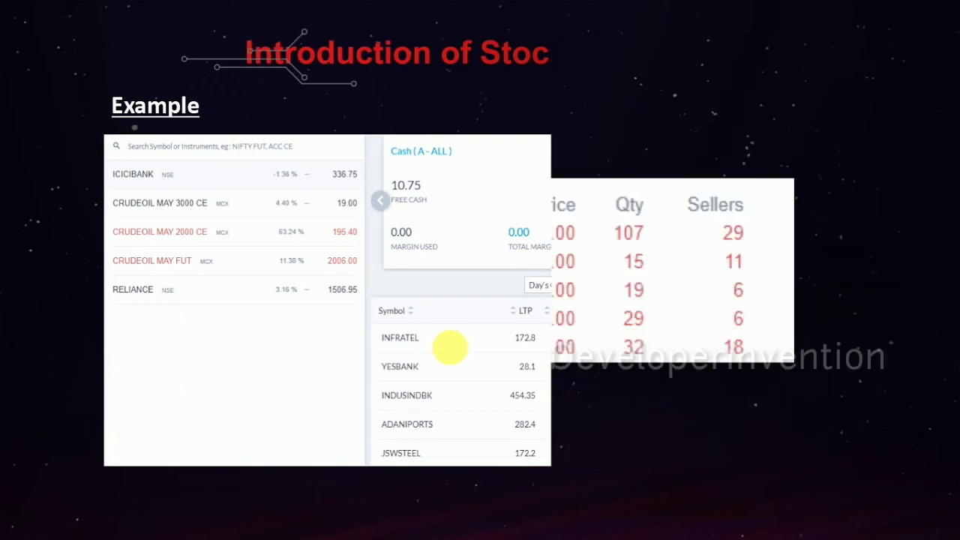